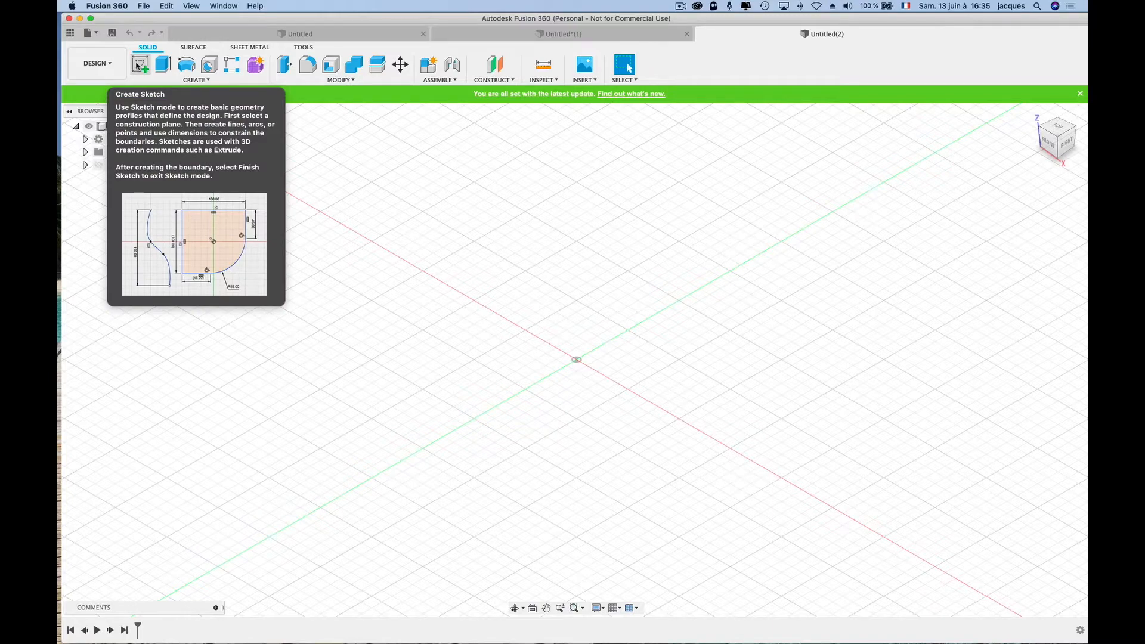
- Sketch a 40 mm diameter circle centred on the origin on the horizontal XY plane
{"action": "left_click", "coordinate": [138, 64]}
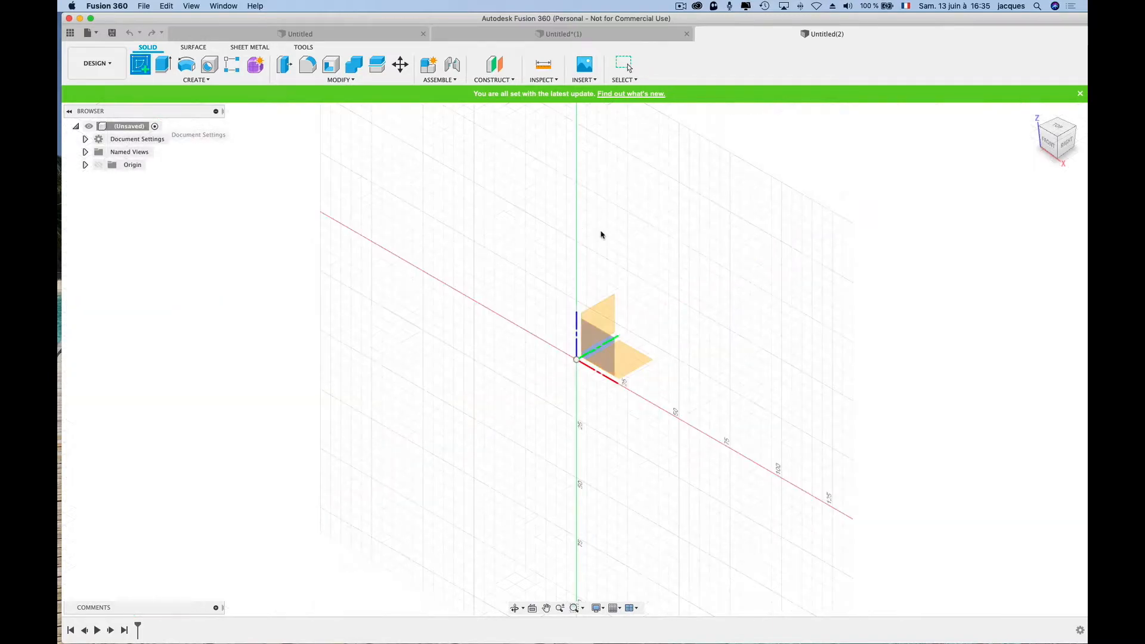
{"action": "left_click", "coordinate": [623, 361]}
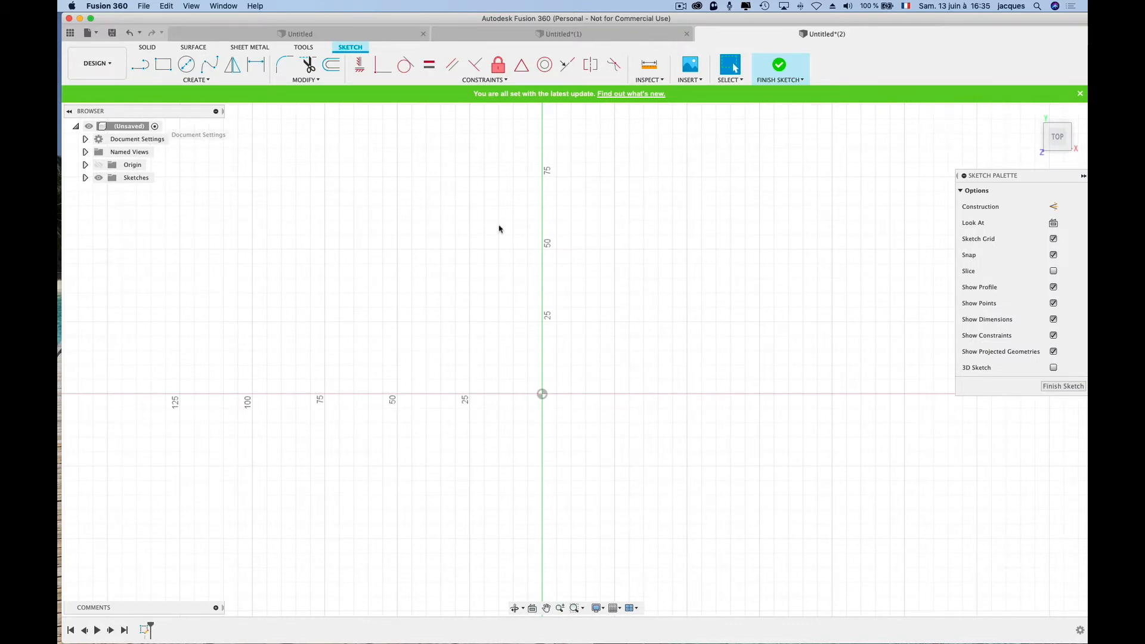
{"action": "left_click", "coordinate": [185, 65]}
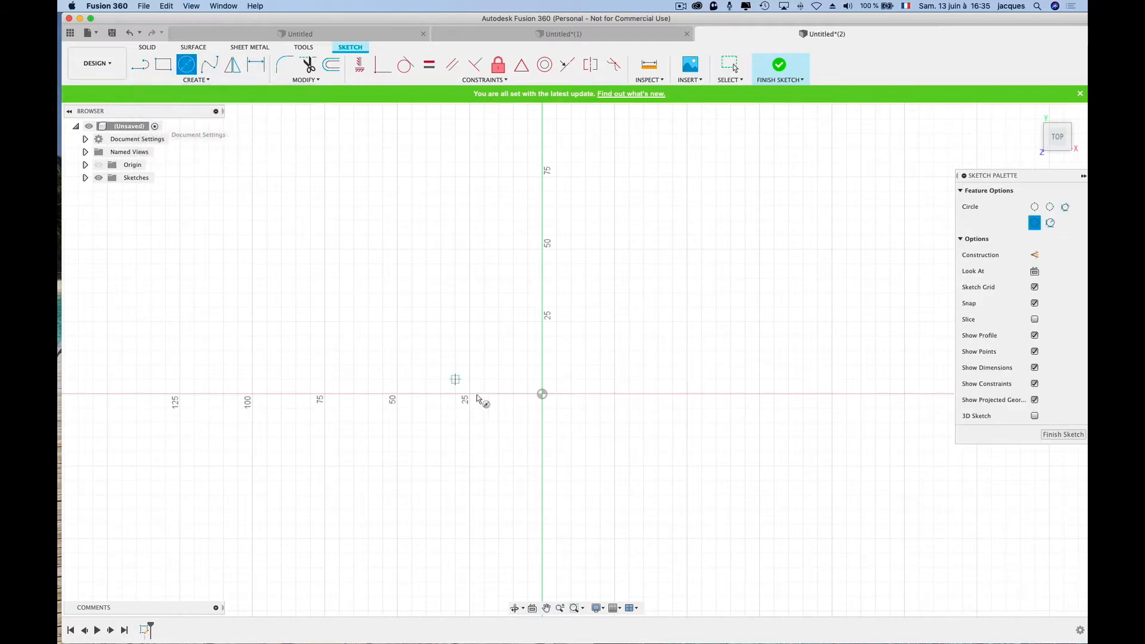
{"action": "left_click", "coordinate": [542, 395]}
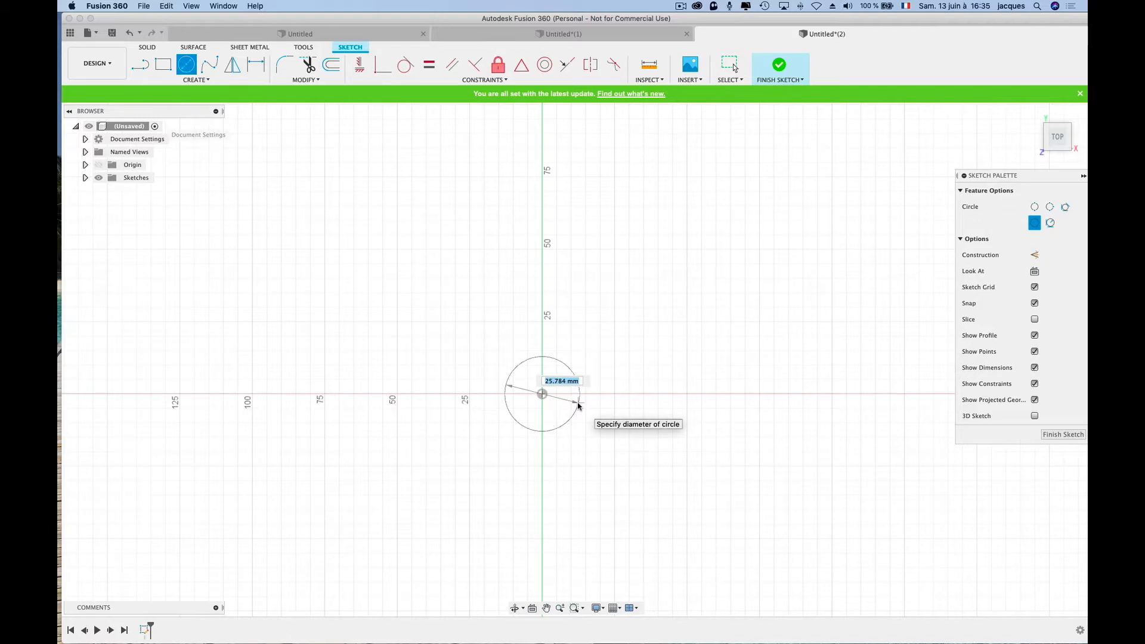
{"action": "type", "text": "40"}
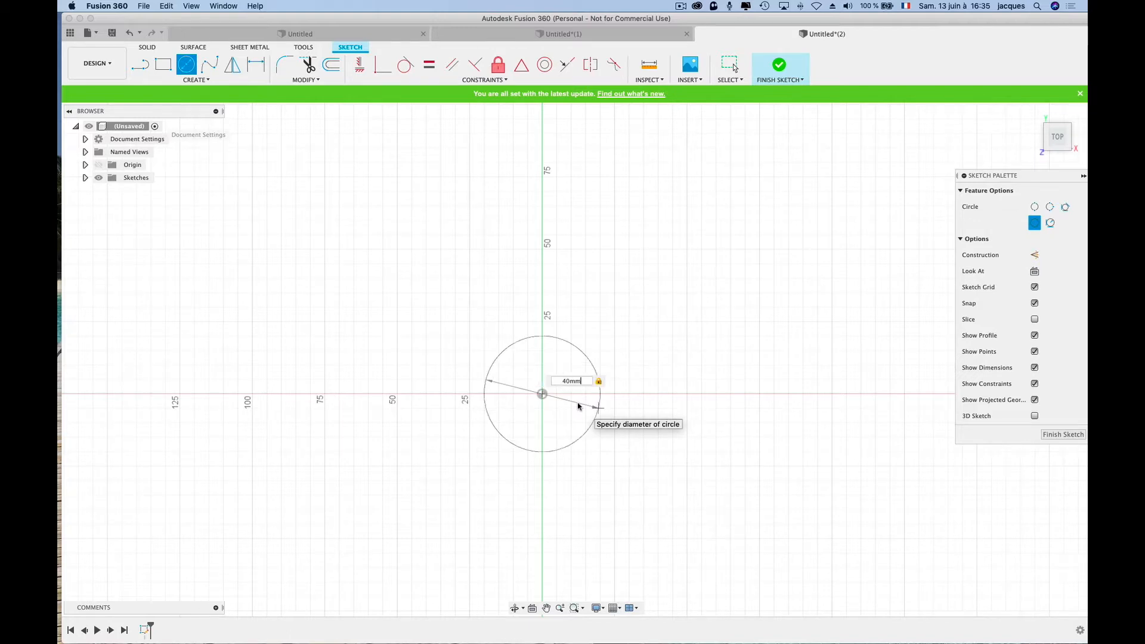
{"action": "key", "text": "Return"}
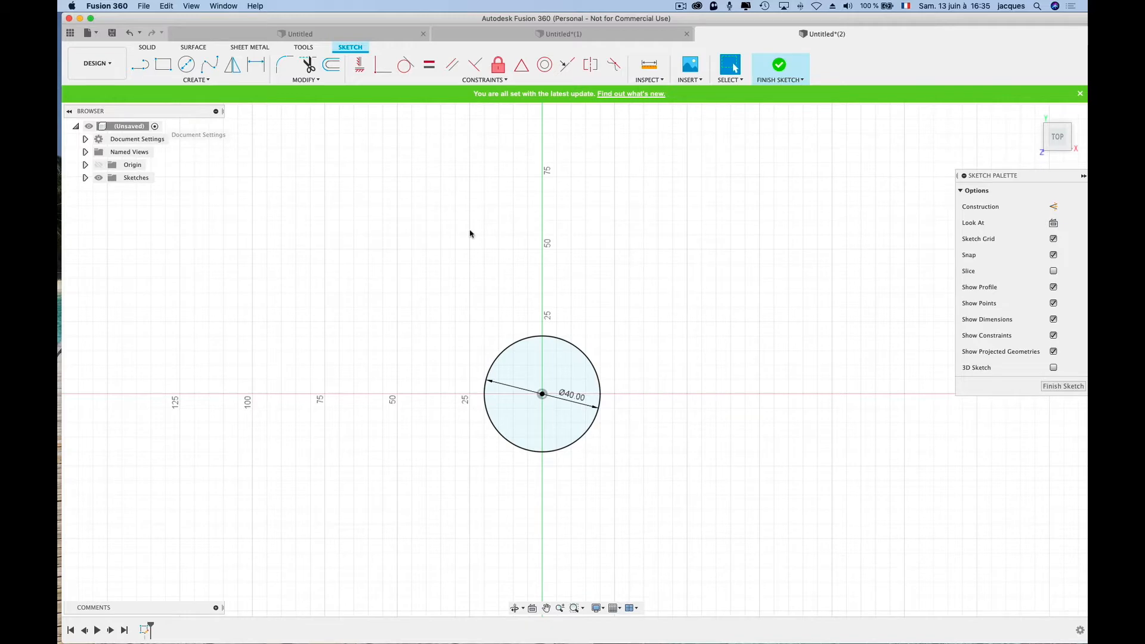
- Extrude the 40 mm circle upward 120 mm as a new body using Press Pull
{"action": "left_click", "coordinate": [85, 178]}
{"action": "left_click", "coordinate": [141, 190]}
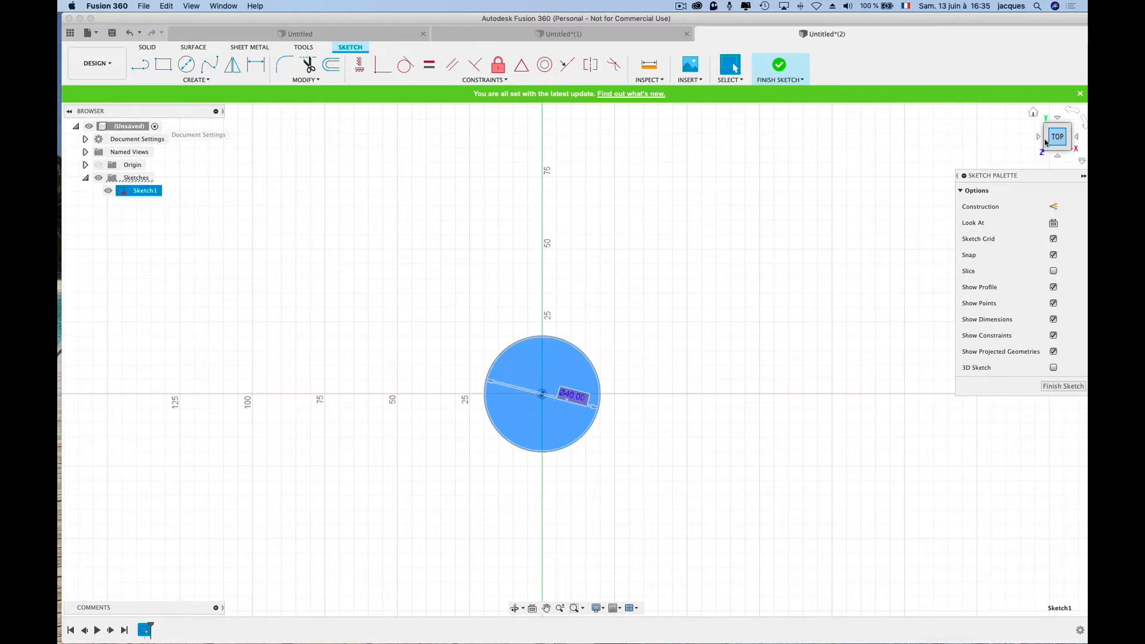
{"action": "left_click_drag", "start_coordinate": [1045, 142], "coordinate": [1070, 116]}
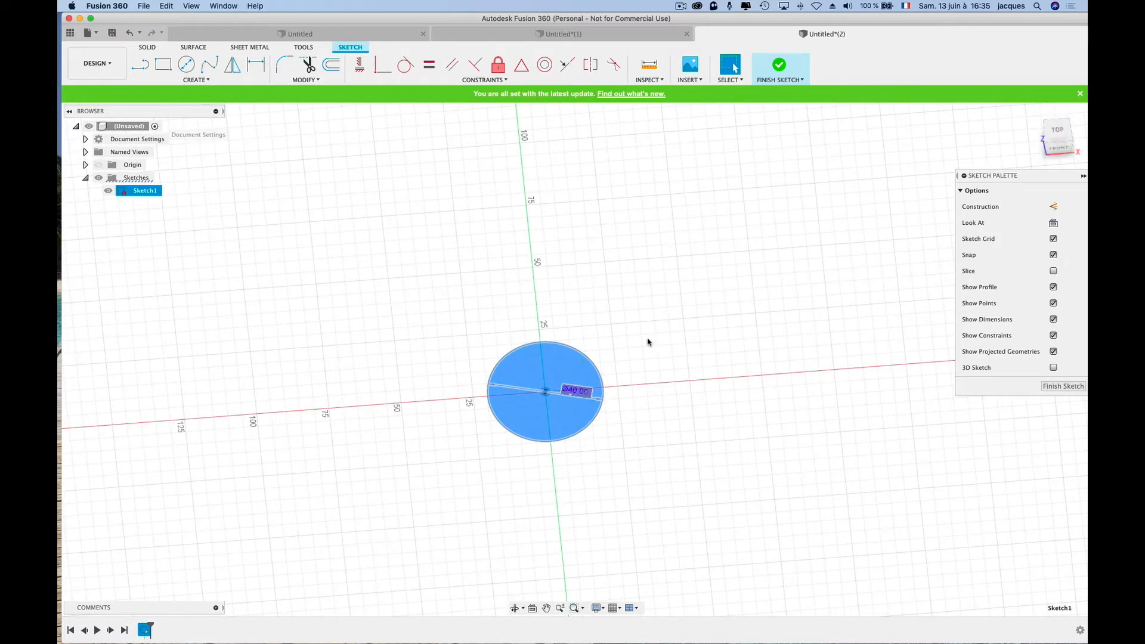
{"action": "right_click", "coordinate": [560, 365]}
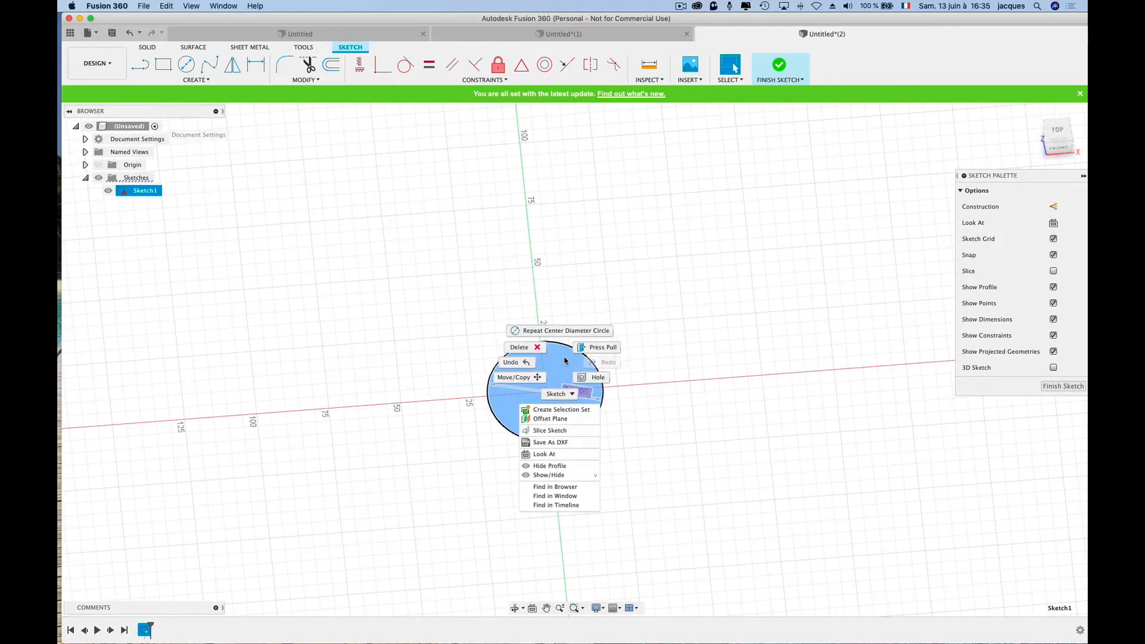
{"action": "left_click", "coordinate": [604, 349]}
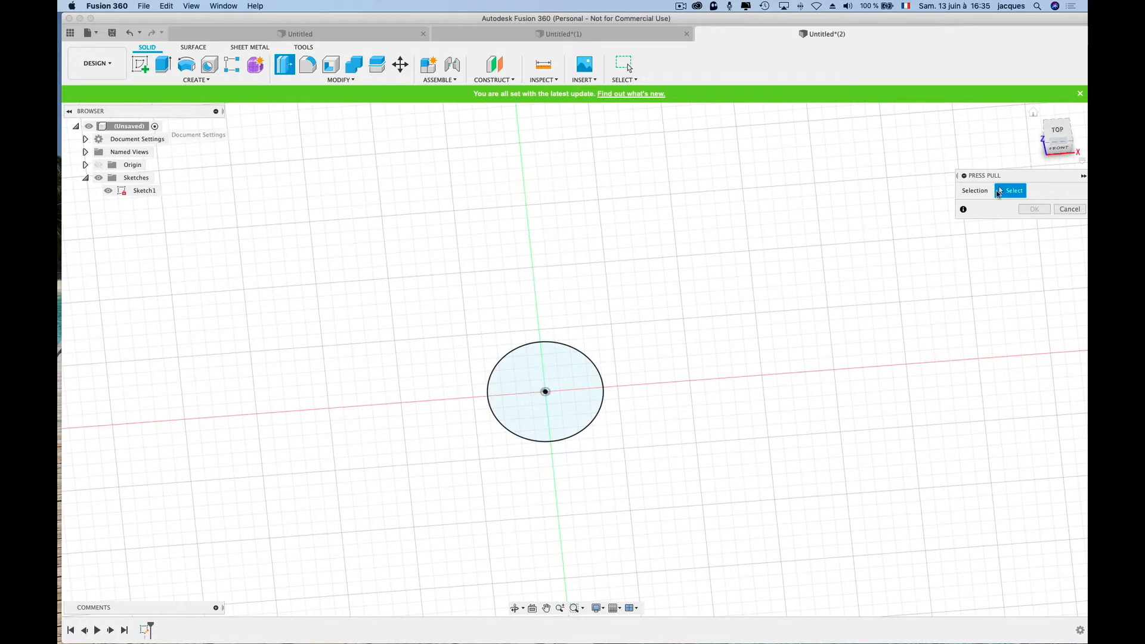
{"action": "left_click", "coordinate": [569, 376]}
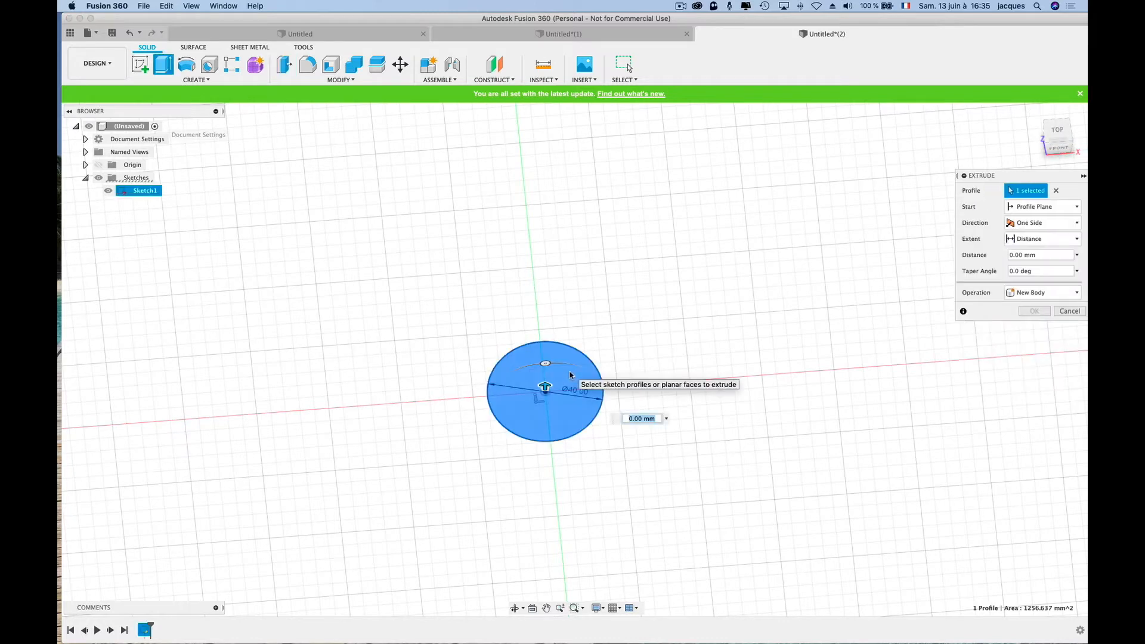
{"action": "left_click_drag", "start_coordinate": [545, 387], "coordinate": [551, 306]}
{"action": "type", "text": "120mm"}
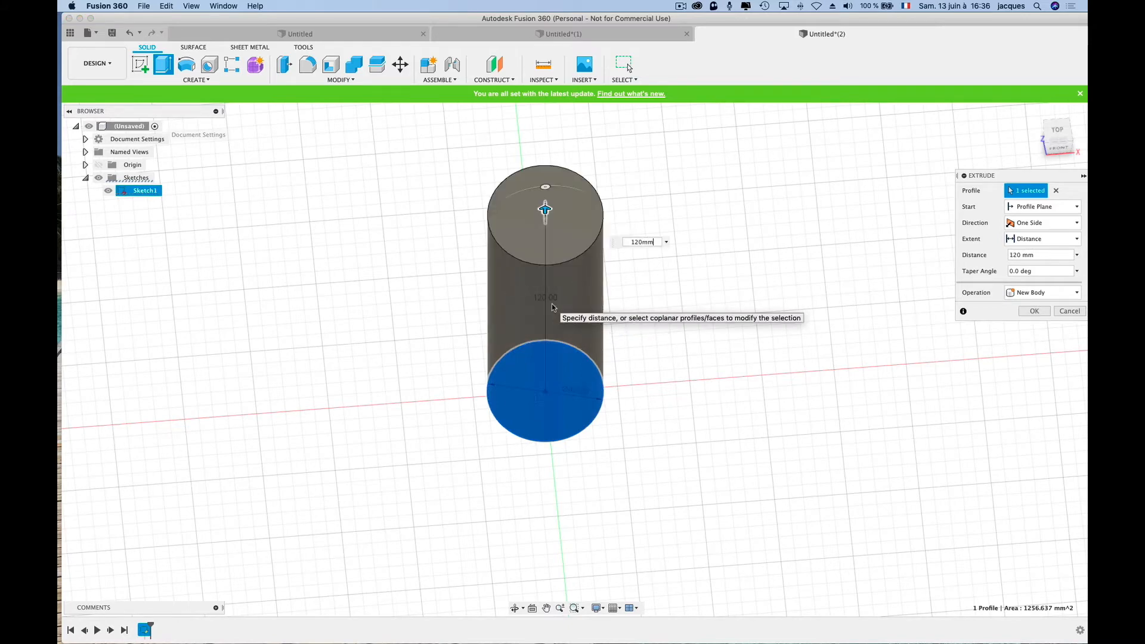
{"action": "key", "text": "Return"}
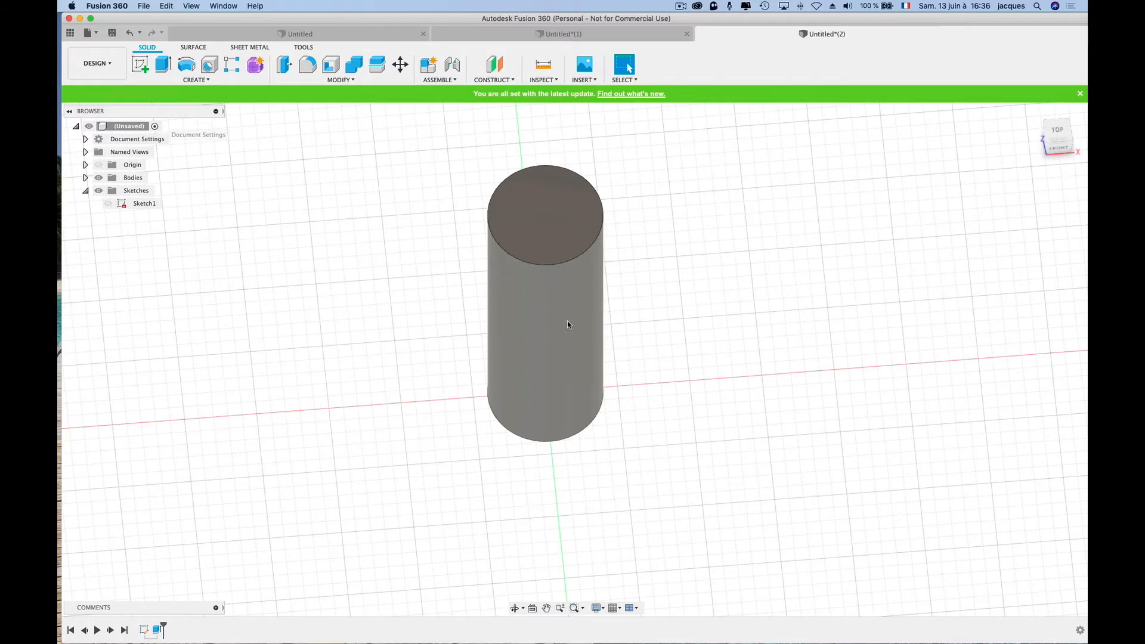
- Create a second sketch on the cylinder's base plane with a 38 mm diameter circle centred on the origin
{"action": "left_click", "coordinate": [141, 65]}
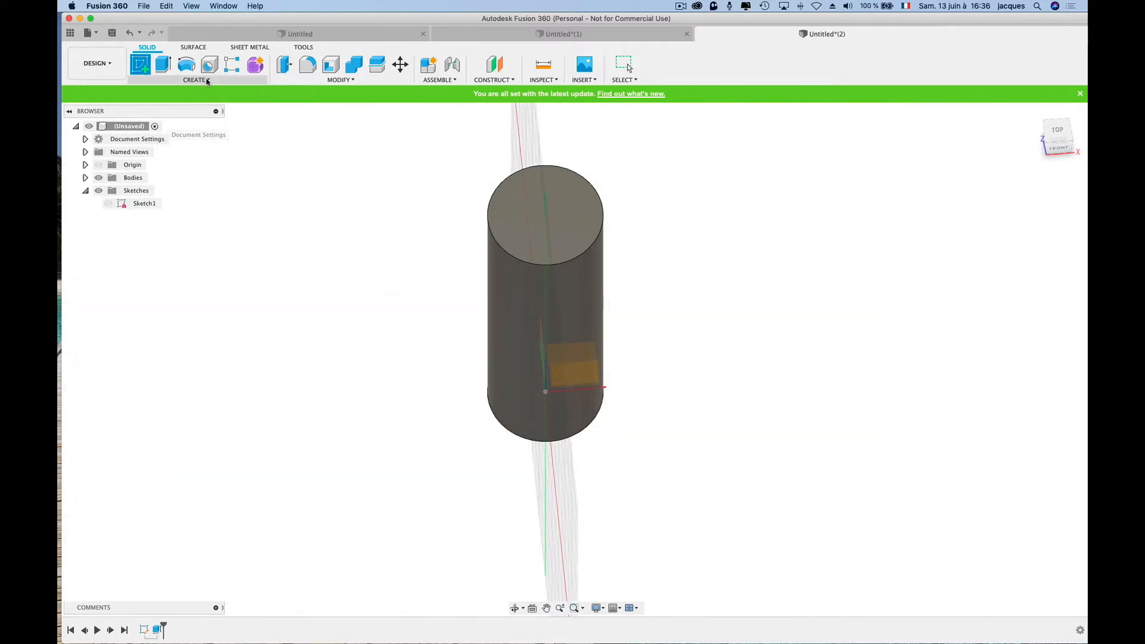
{"action": "double_click", "coordinate": [143, 205]}
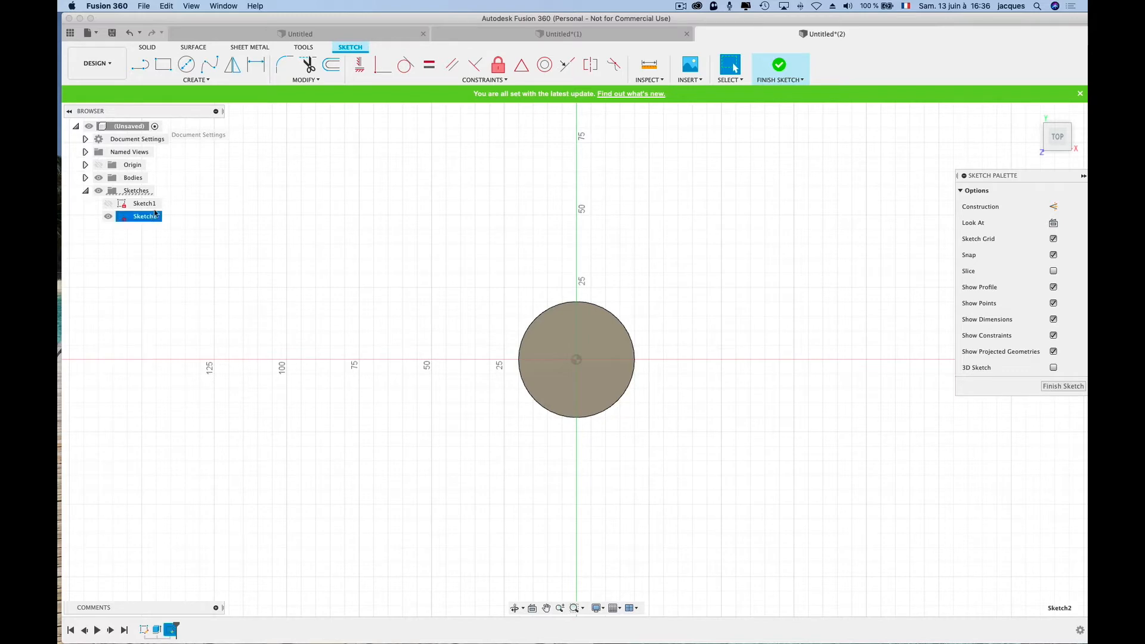
{"action": "left_click", "coordinate": [187, 64]}
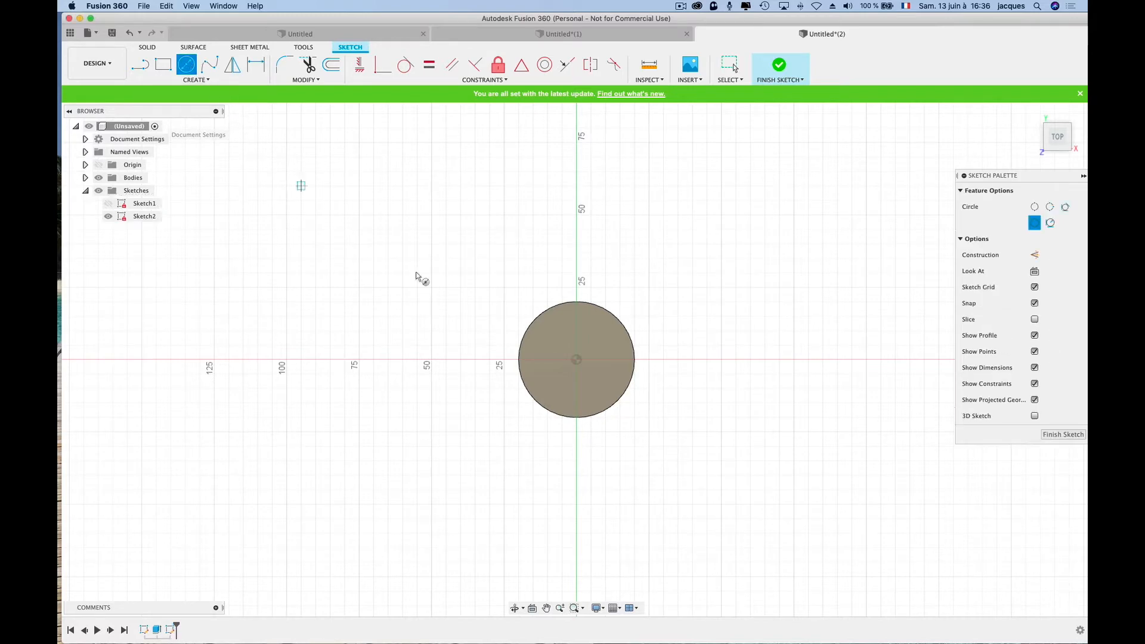
{"action": "left_click", "coordinate": [576, 359]}
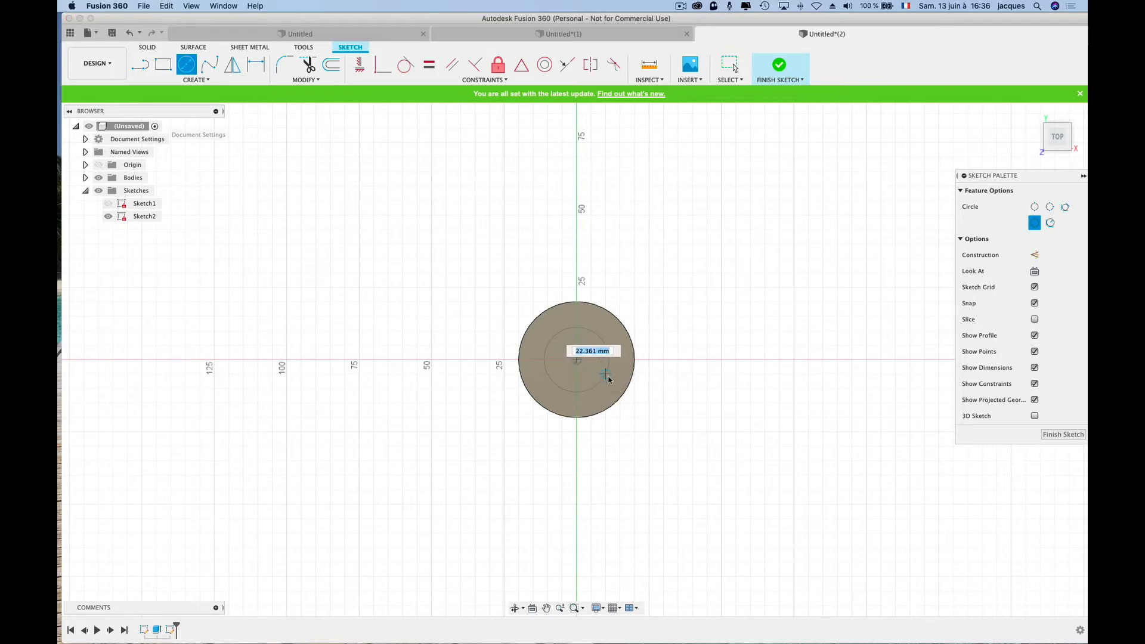
{"action": "type", "text": "38"}
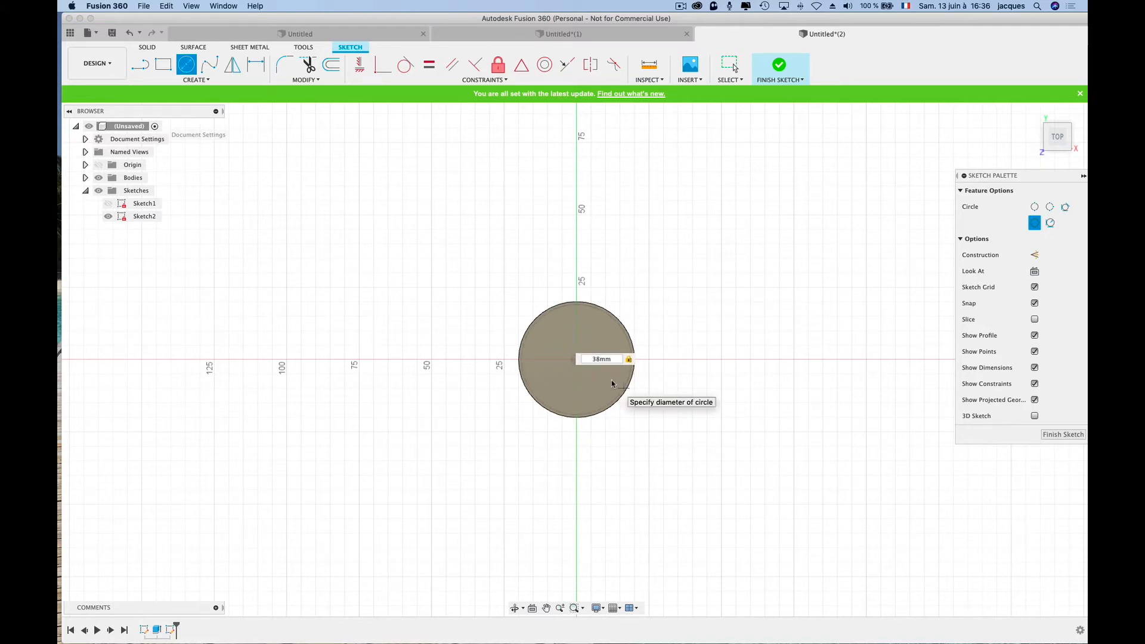
{"action": "key", "text": "Return"}
{"action": "key", "text": "Escape"}
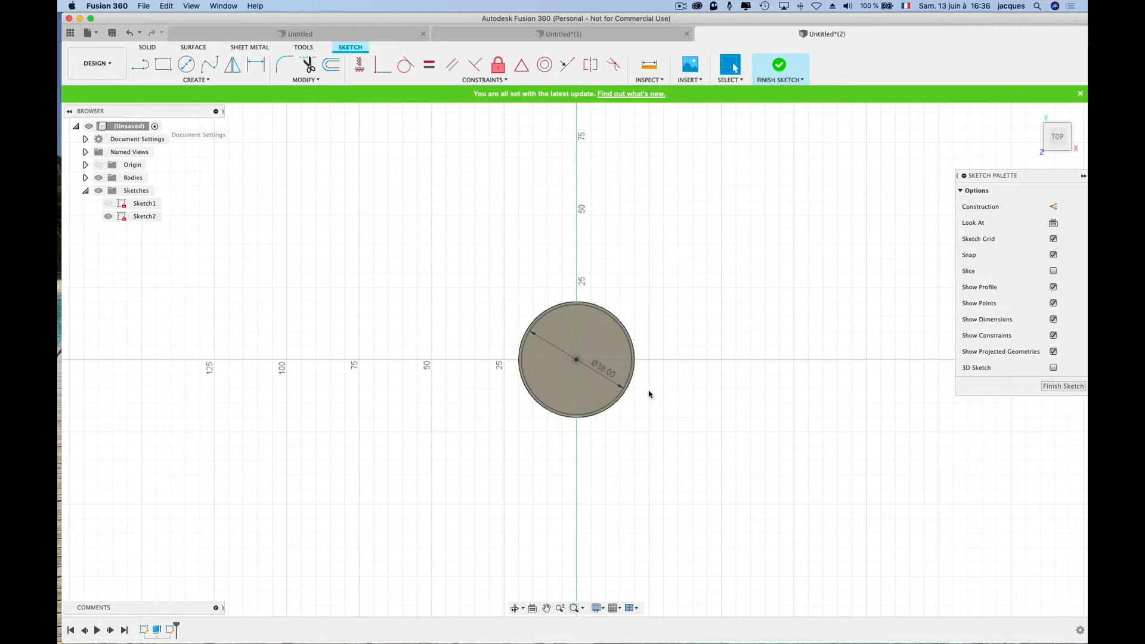
- Extrude the 38 mm circle 160 mm upward through the cylinder as a cut to hollow it into a tube
{"action": "left_click", "coordinate": [1060, 144]}
{"action": "left_click_drag", "start_coordinate": [1057, 58], "coordinate": [1058, 41]}
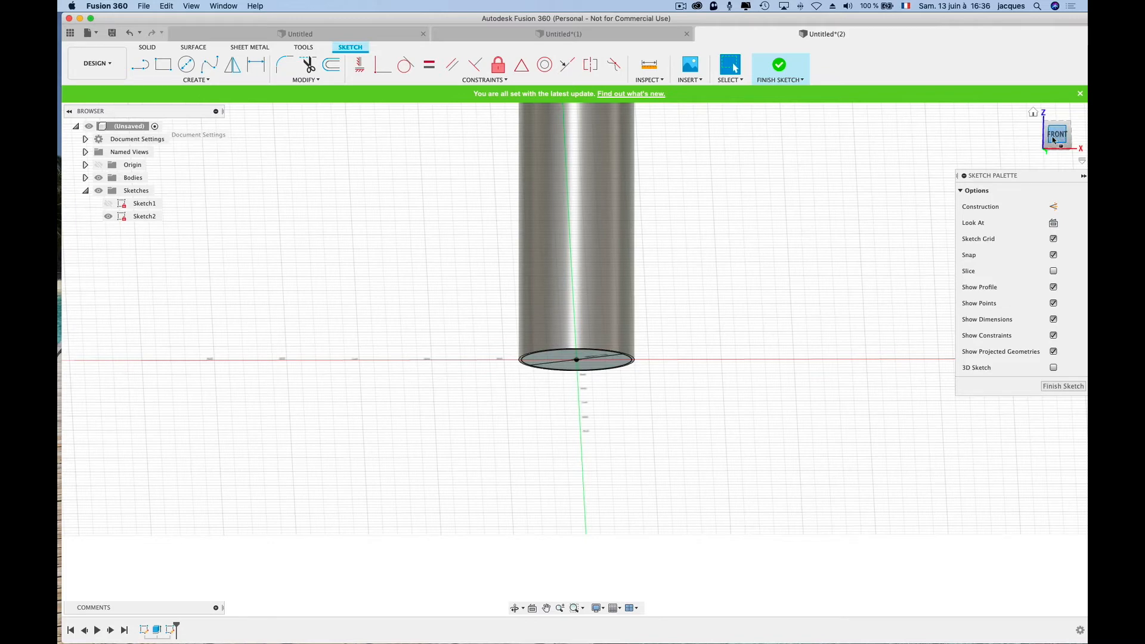
{"action": "left_click", "coordinate": [144, 216]}
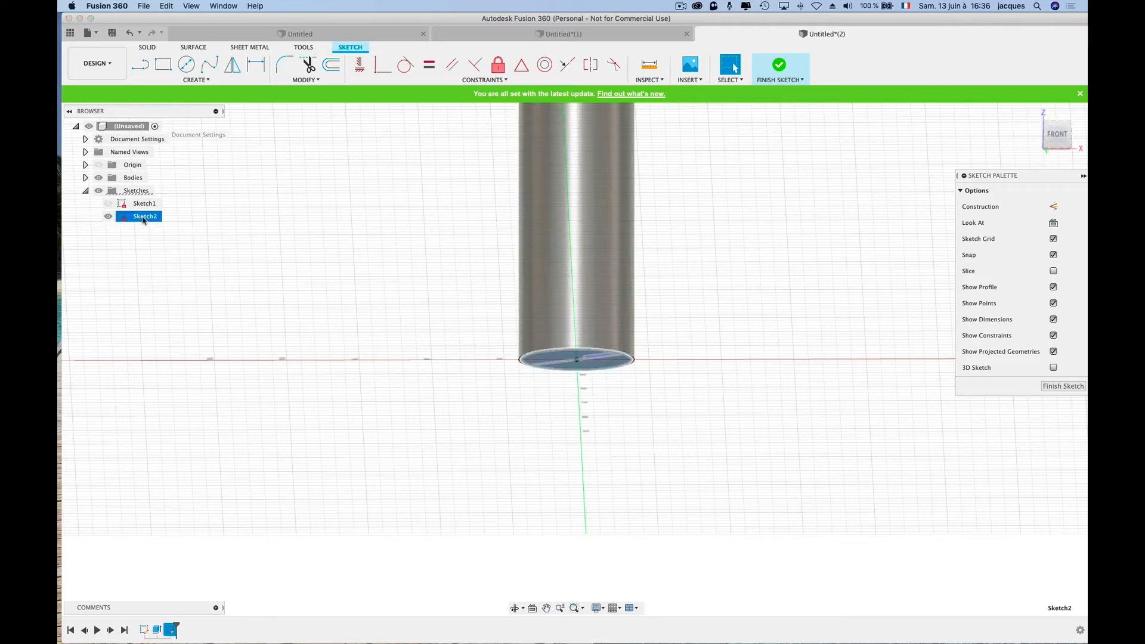
{"action": "right_click", "coordinate": [559, 358]}
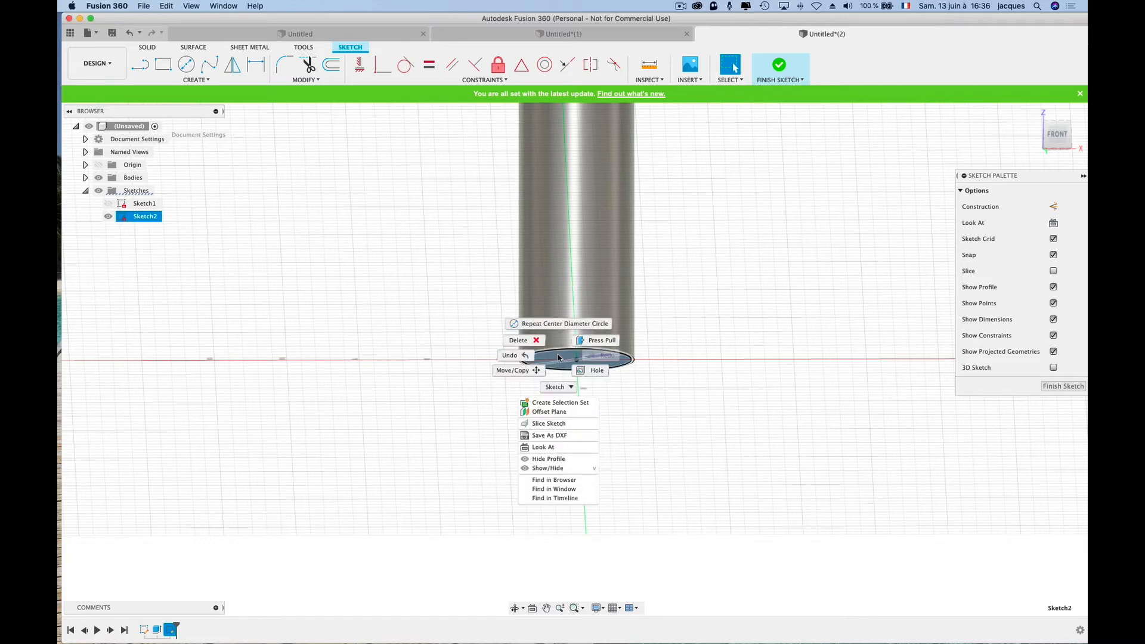
{"action": "left_click", "coordinate": [596, 341]}
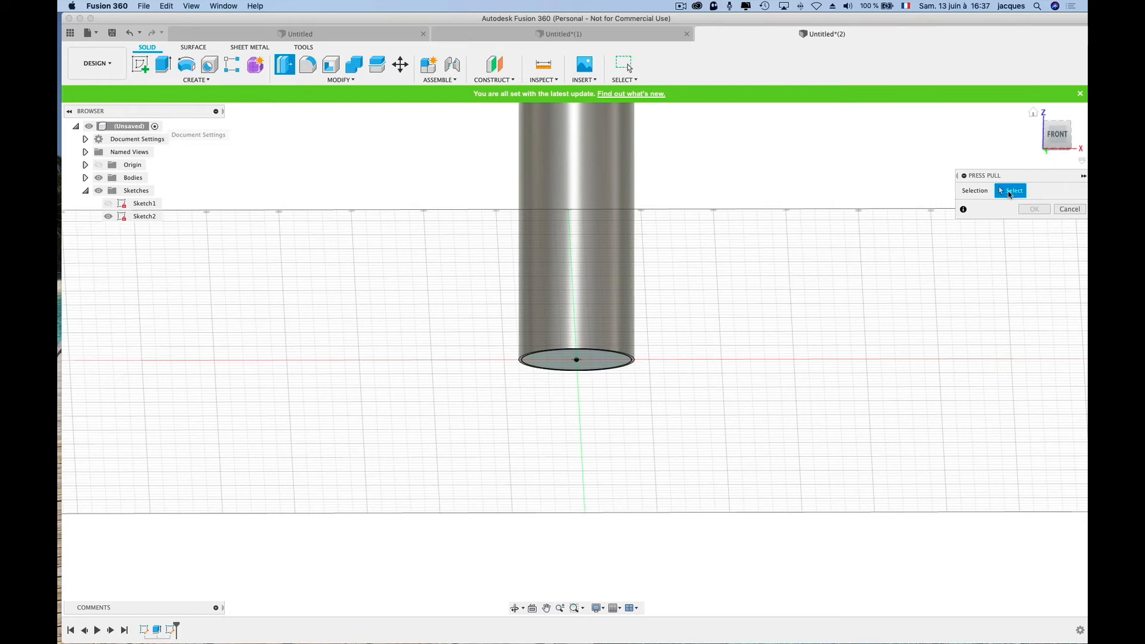
{"action": "left_click", "coordinate": [596, 359]}
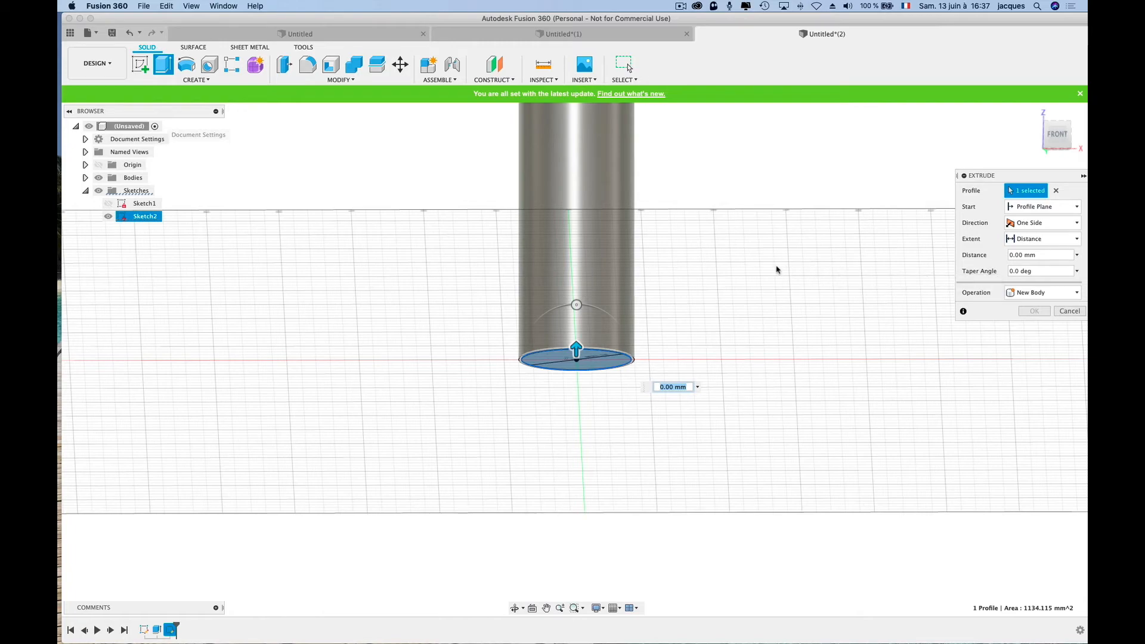
{"action": "left_click_drag", "start_coordinate": [1058, 133], "coordinate": [1057, 147]}
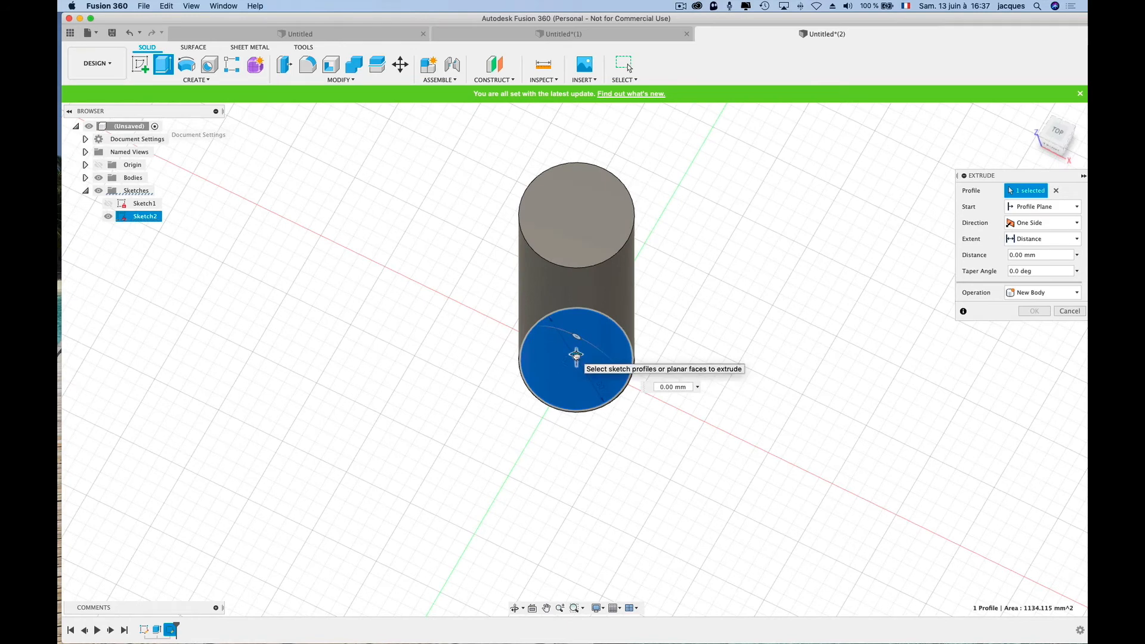
{"action": "left_click_drag", "start_coordinate": [576, 357], "coordinate": [576, 162]}
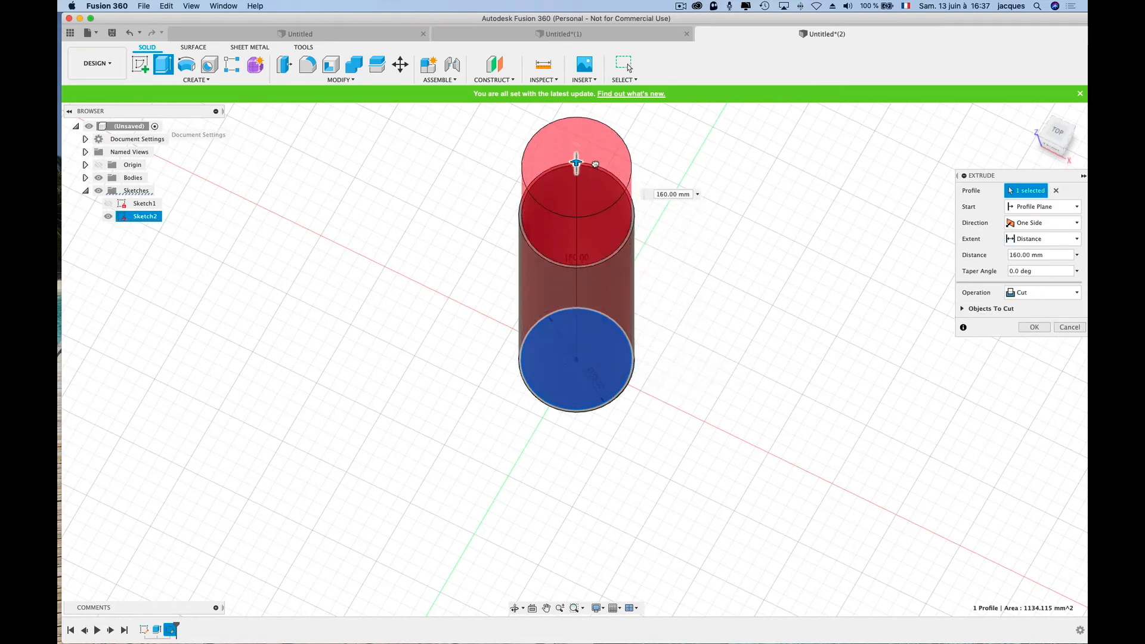
{"action": "left_click", "coordinate": [676, 195]}
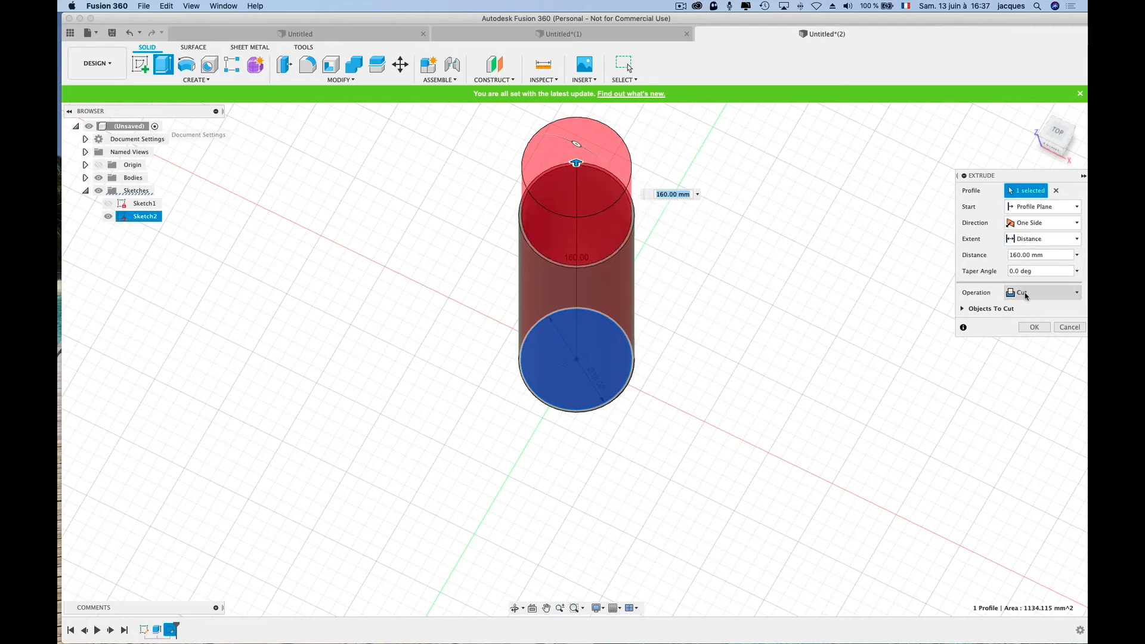
{"action": "left_click", "coordinate": [1034, 327]}
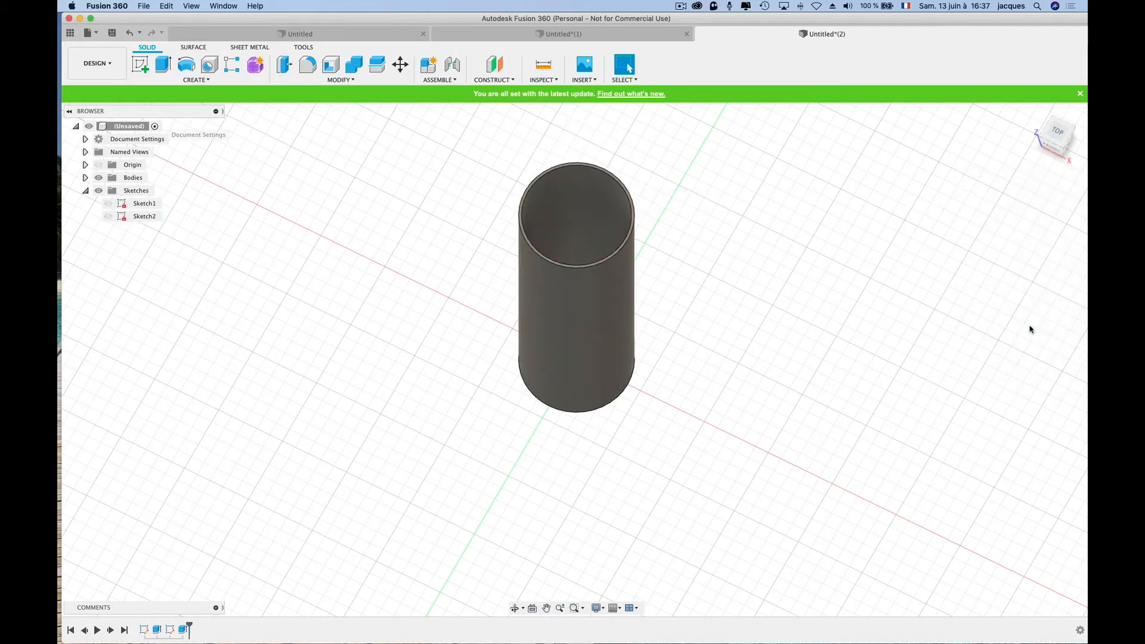
- Save the design as "cylindre dim40 int38" in the Admin Project
{"action": "mouse_move", "coordinate": [1055, 136]}
{"action": "left_mouse_down"}
{"action": "mouse_move", "coordinate": [1035, 175]}
{"action": "mouse_move", "coordinate": [1045, 52]}
{"action": "left_mouse_up"}
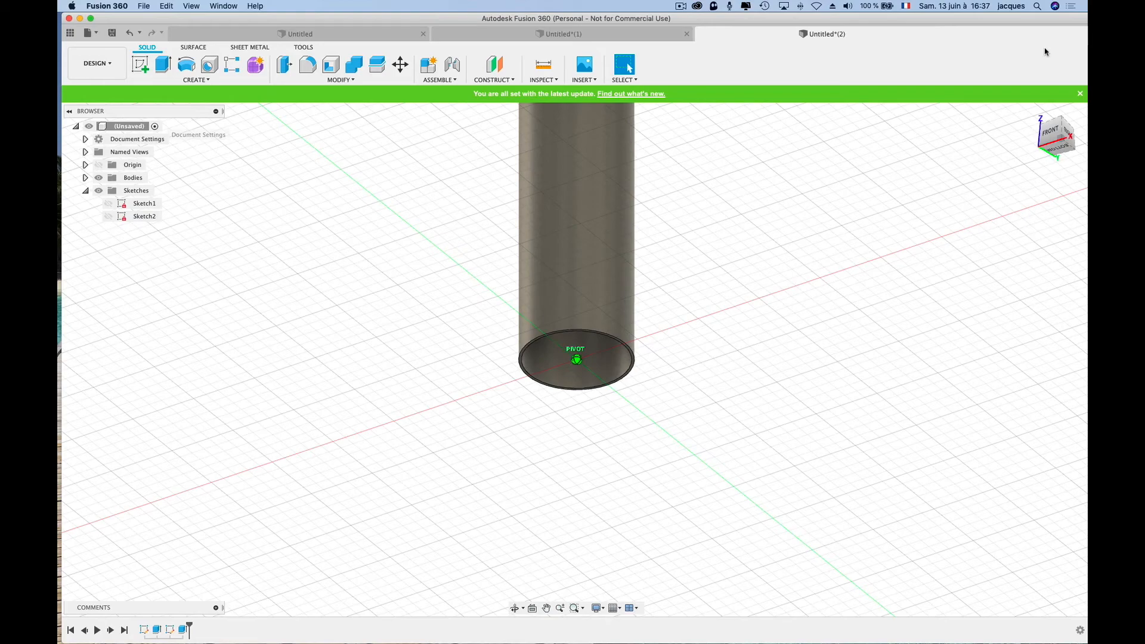
{"action": "left_click_drag", "start_coordinate": [1045, 52], "coordinate": [1035, 160]}
{"action": "left_click", "coordinate": [142, 7]}
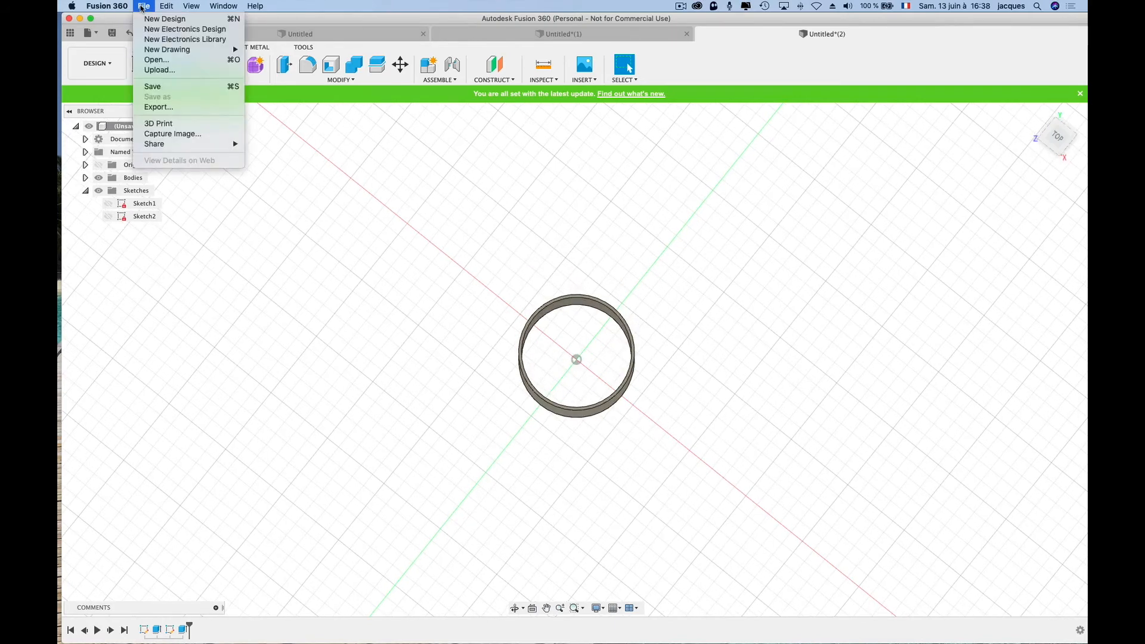
{"action": "left_click", "coordinate": [153, 86]}
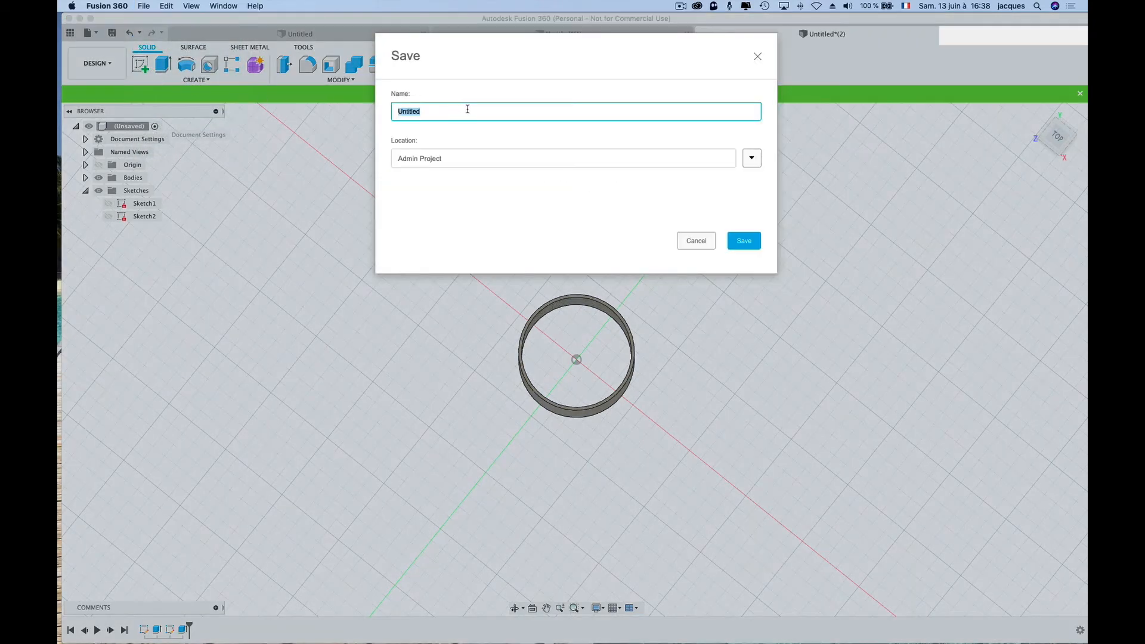
{"action": "type", "text": "cylindre dim40 int38"}
{"action": "left_click", "coordinate": [744, 241]}
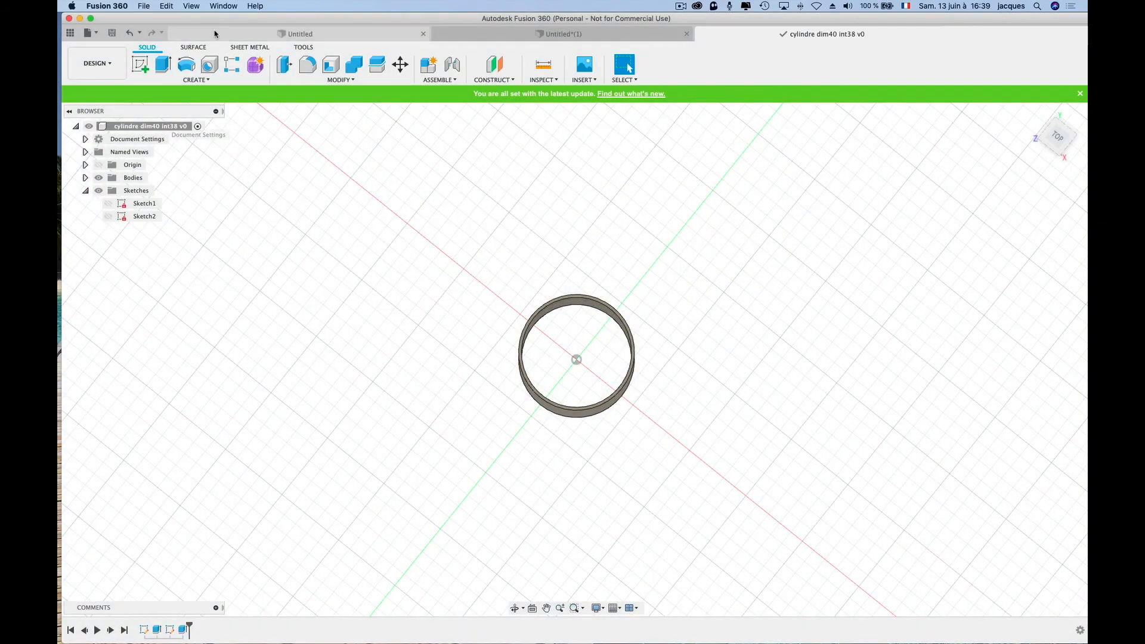
- Export the design as an STL file named "cylindre dim40 int38 v1" to the cylindre folder
{"action": "left_click", "coordinate": [144, 7]}
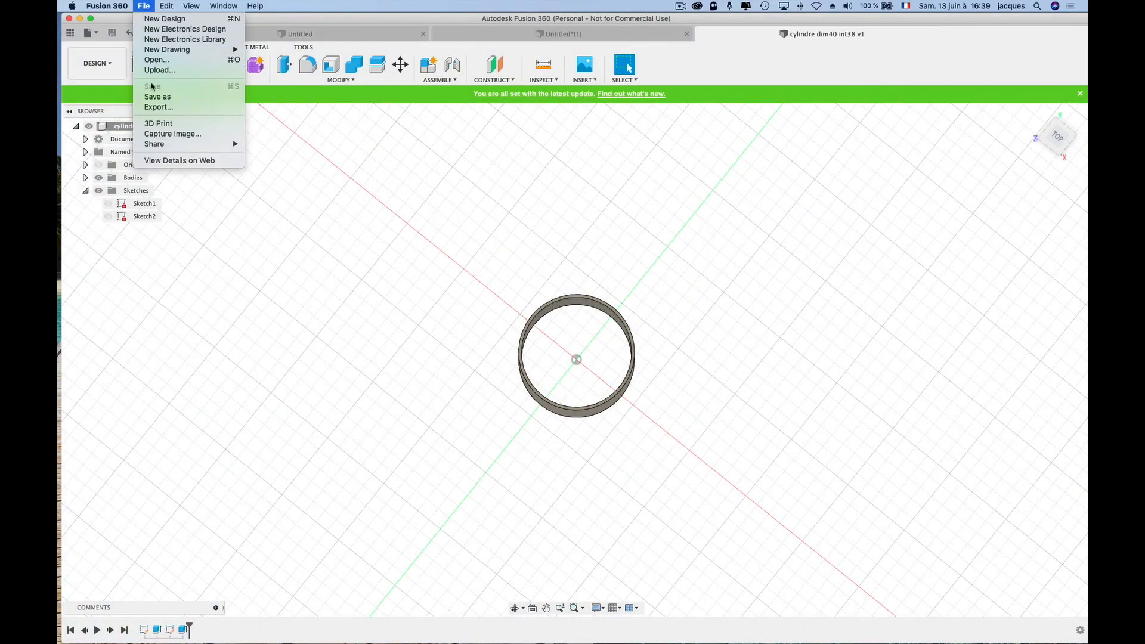
{"action": "left_click", "coordinate": [158, 107]}
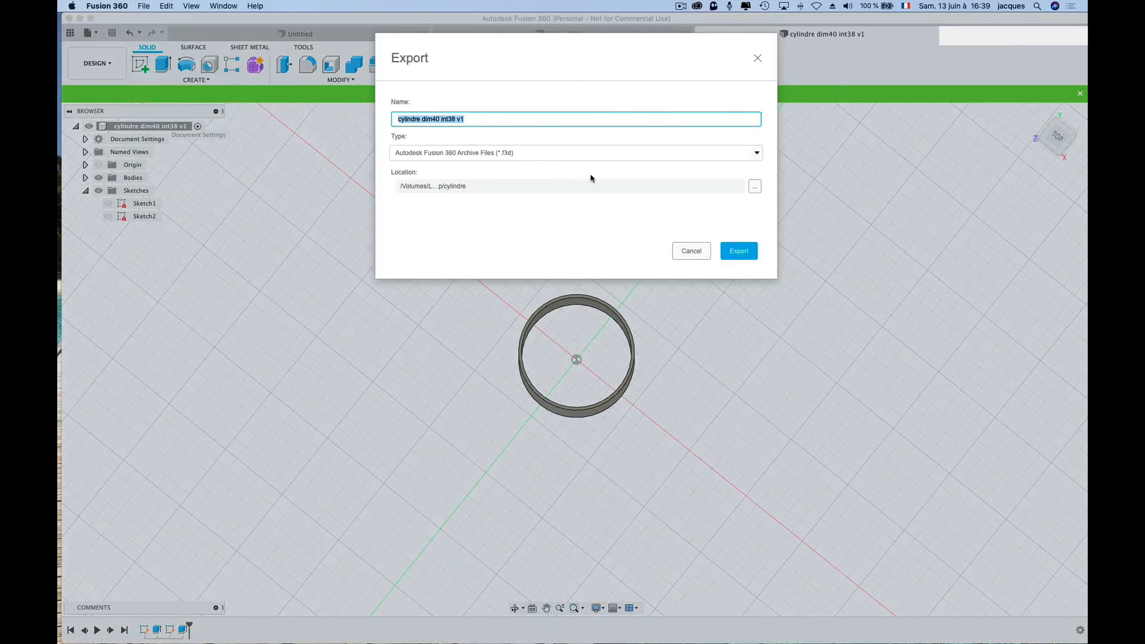
{"action": "left_click", "coordinate": [758, 153]}
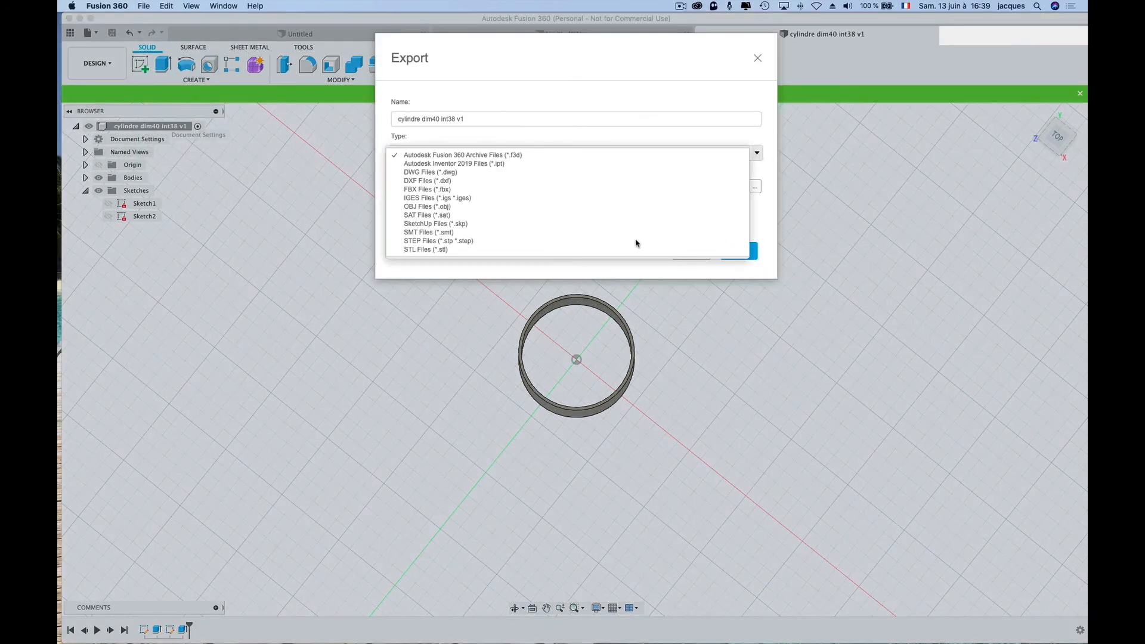
{"action": "left_click", "coordinate": [619, 251]}
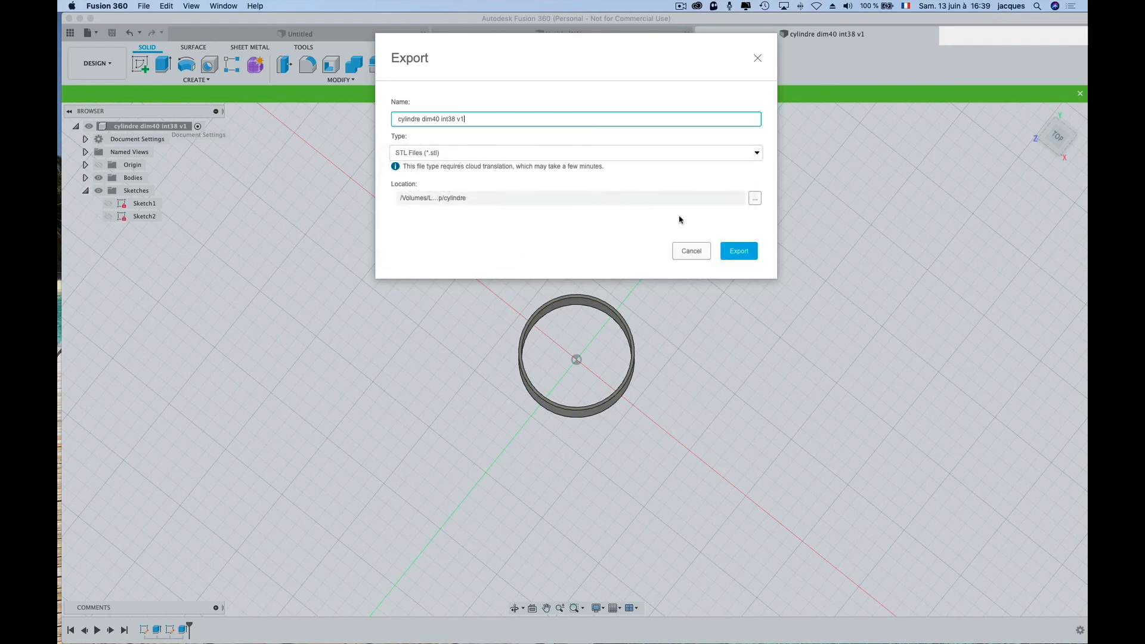
{"action": "left_click", "coordinate": [737, 254]}
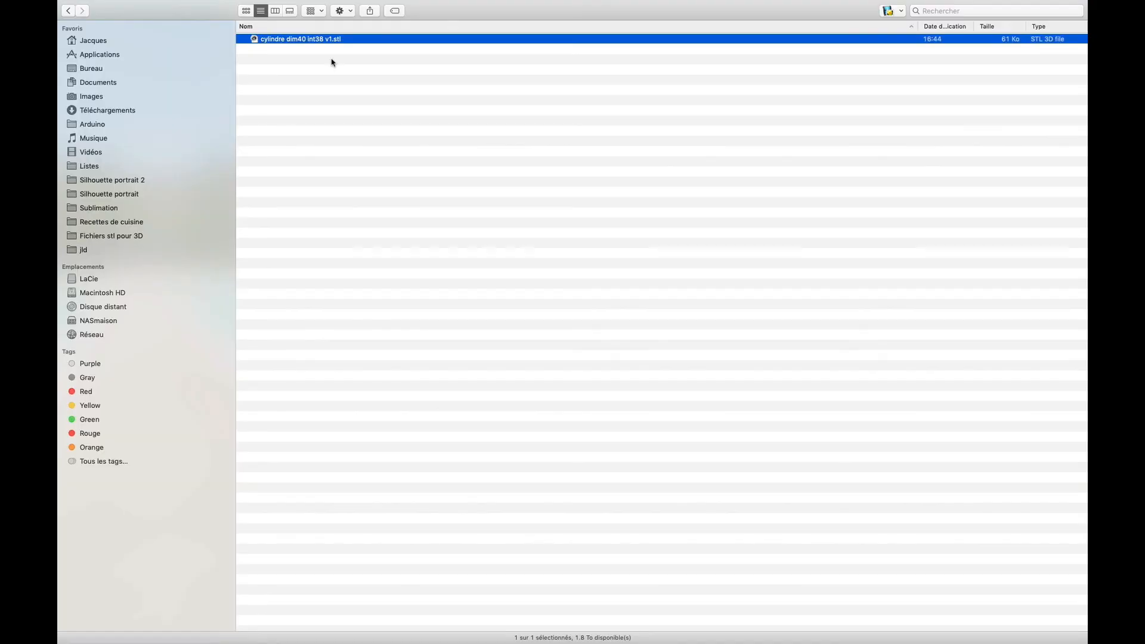
- Preview the exported "cylindre dim40 int38 v1.stl" in Finder, rotate the tube to inspect it and close the preview
{"action": "key", "text": "space"}
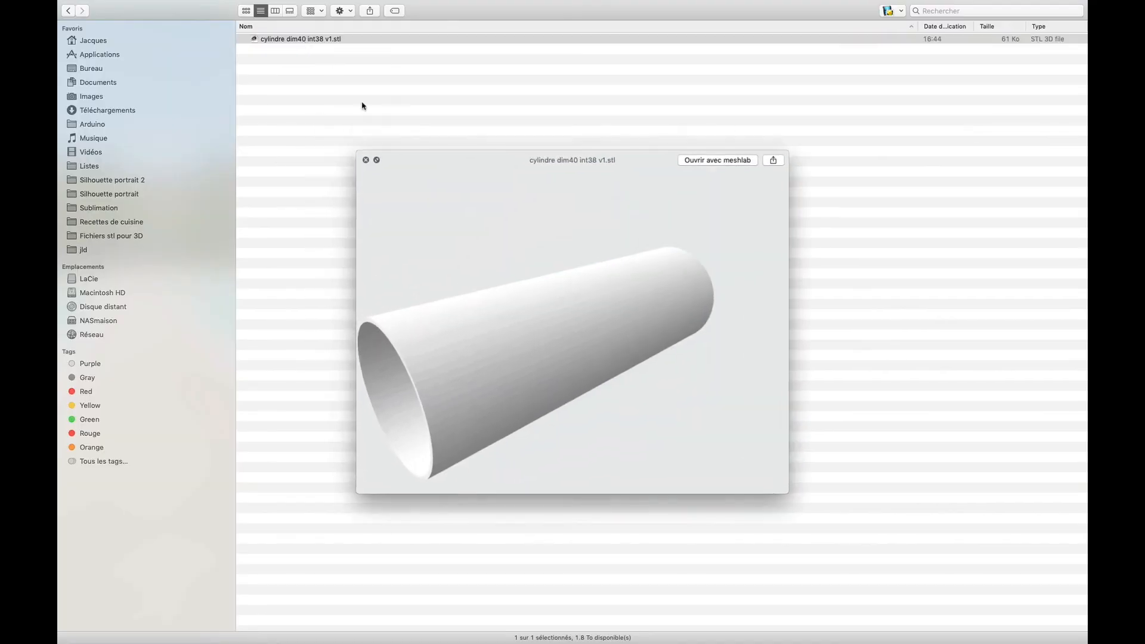
{"action": "left_click_drag", "start_coordinate": [583, 322], "coordinate": [600, 298]}
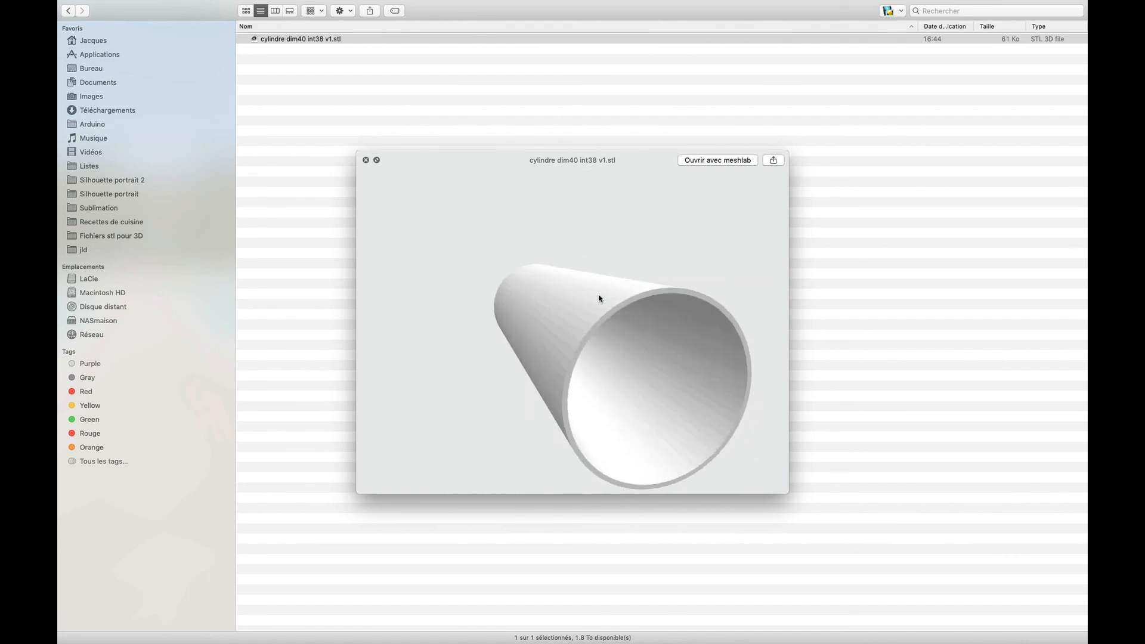
{"action": "left_click", "coordinate": [366, 161]}
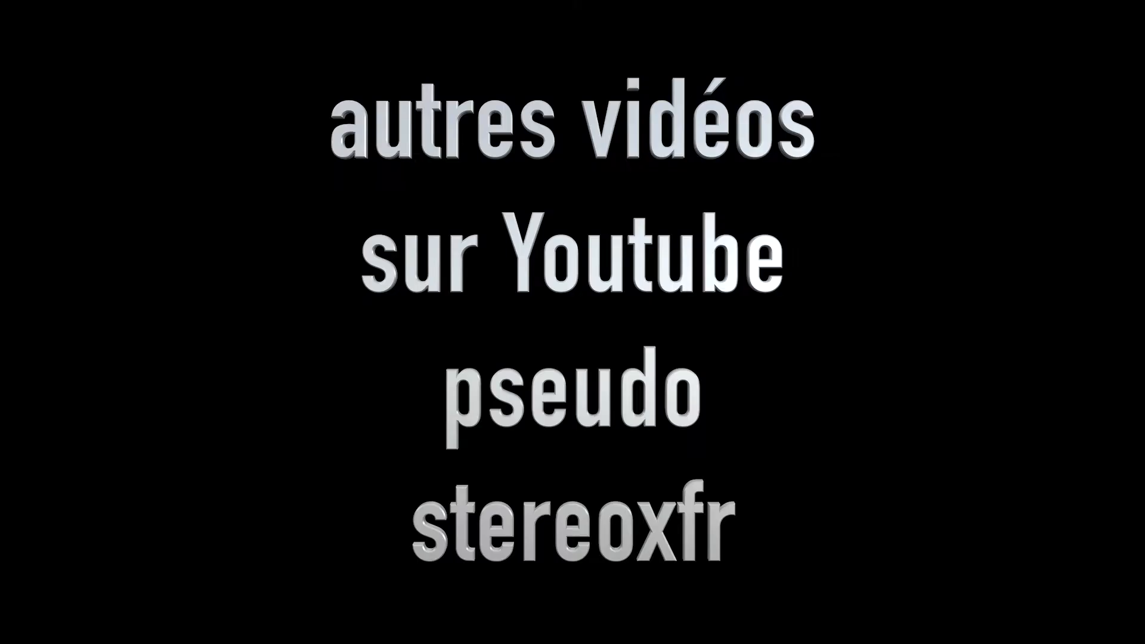